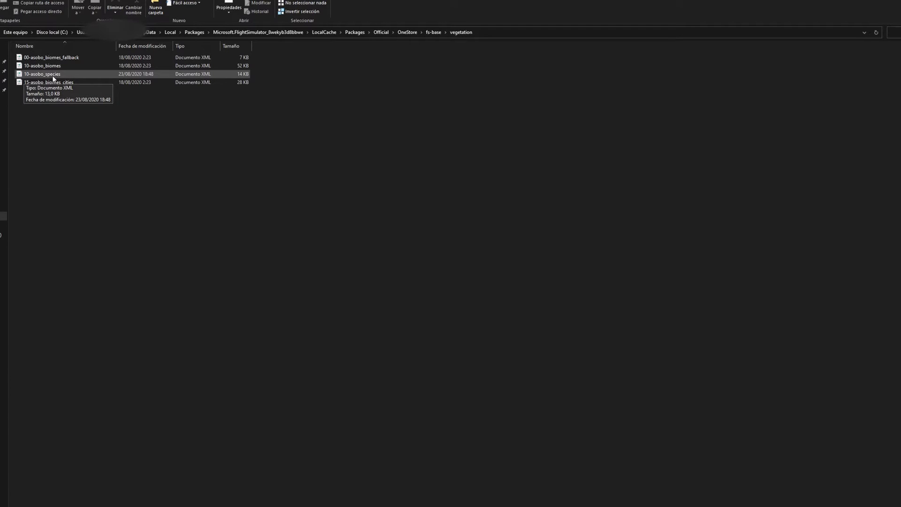
# Open 10-asobo_species with Abrir con > Bloc de notas and maximize the Notepad window.
pyautogui.rightClick(52, 75)
pyautogui.moveTo(91, 134)
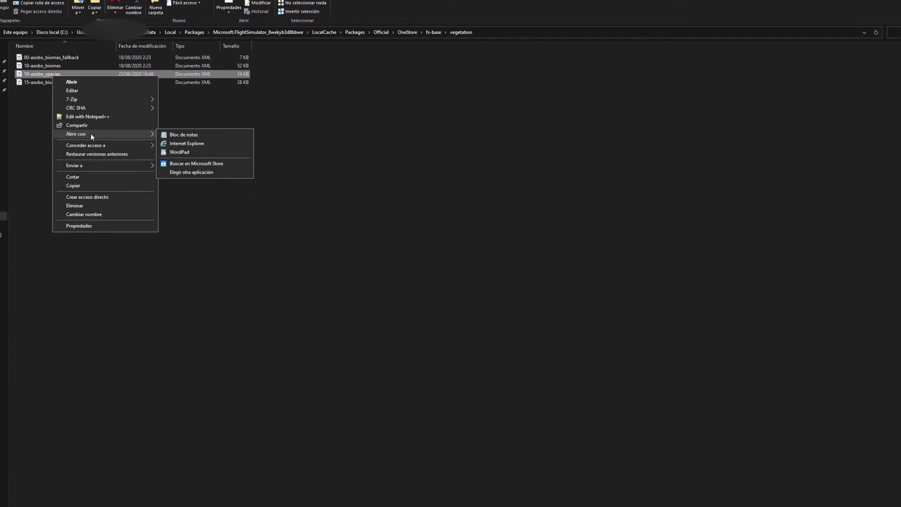
pyautogui.click(187, 135)
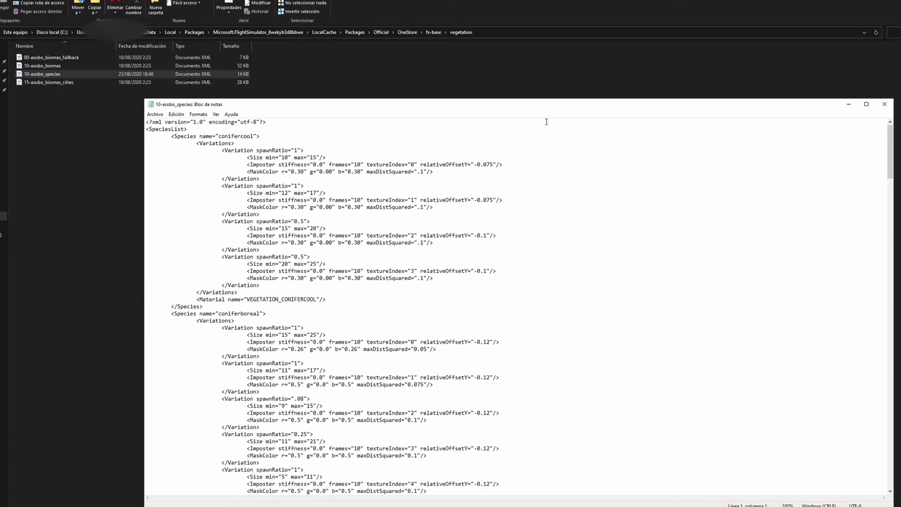
pyautogui.click(866, 103)
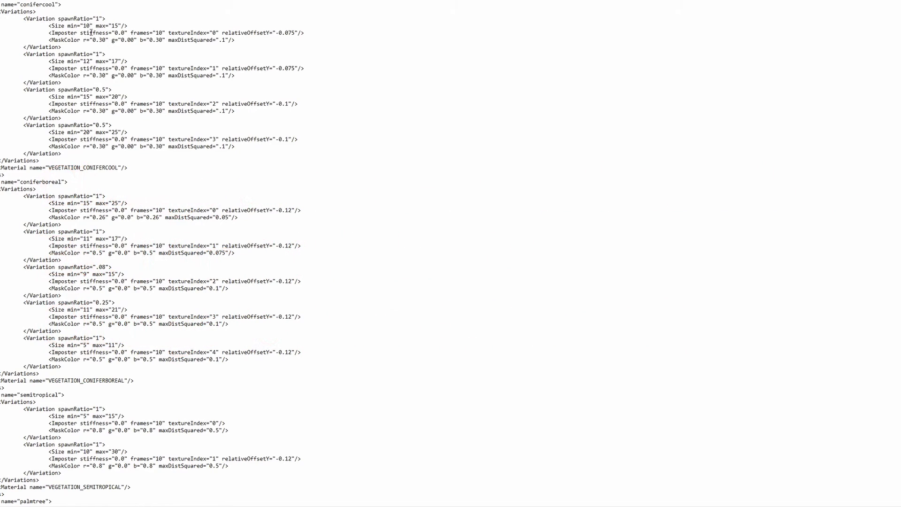
# Change the first conifercool Size line from min 10, max 15 to min 5, max 10.
pyautogui.click(92, 26)
pyautogui.press('BackSpace')
pyautogui.press('BackSpace')
pyautogui.write('5')
pyautogui.click(112, 25)
pyautogui.press('BackSpace')
pyautogui.press('BackSpace')
pyautogui.write('4')
pyautogui.press('BackSpace')
pyautogui.write('10')
# Correct that first Size line to min 15 and max 20.
pyautogui.doubleClick(86, 26)
pyautogui.write('15')
pyautogui.click(115, 26)
pyautogui.press('BackSpace')
pyautogui.write('2')
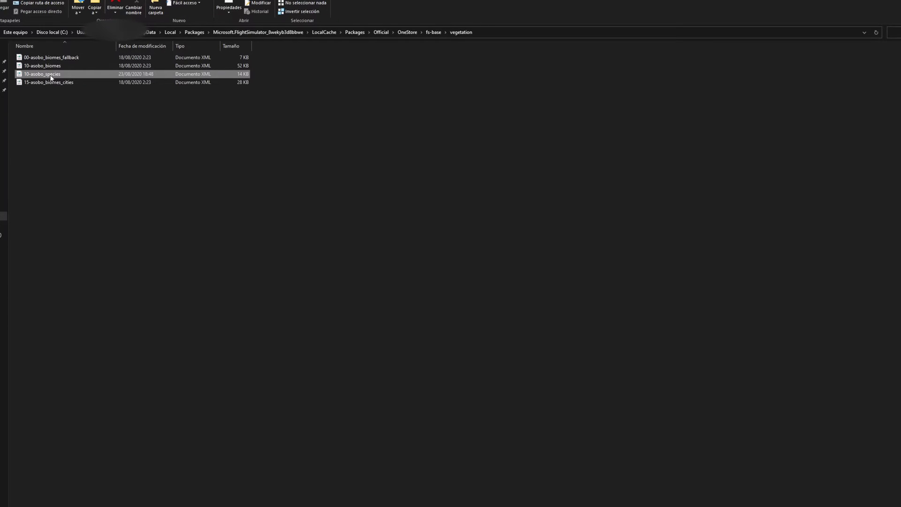
# Copy 10-asobo_species and switch to the MSFS 2020 tweaks folder for the backup.
pyautogui.rightClick(55, 74)
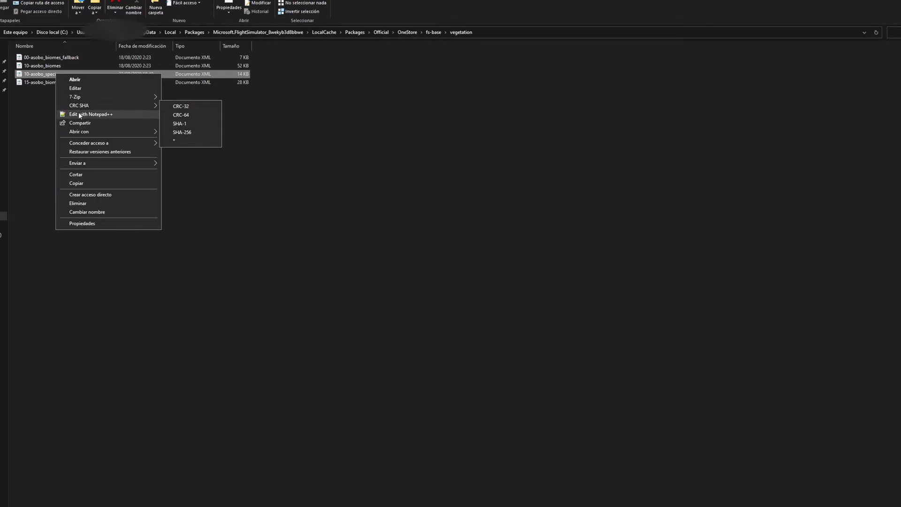
pyautogui.click(88, 184)
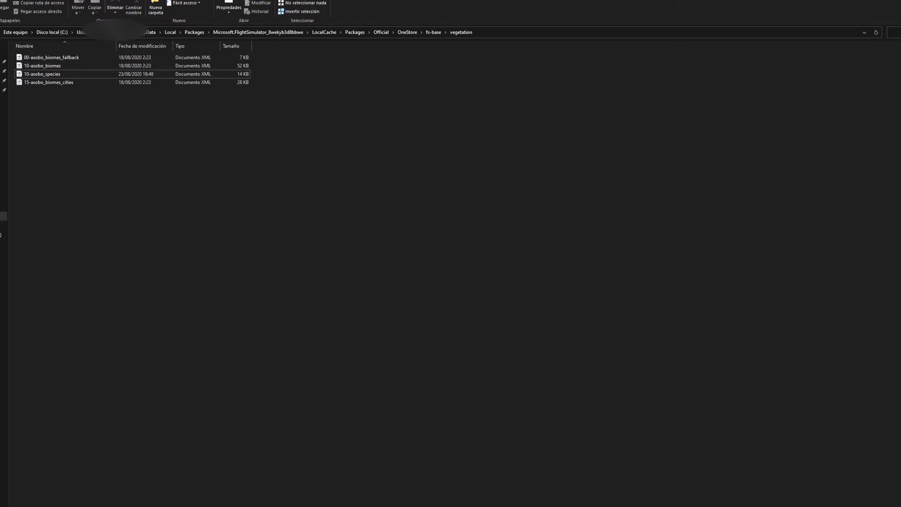
pyautogui.hotkey('alt', 'Tab')
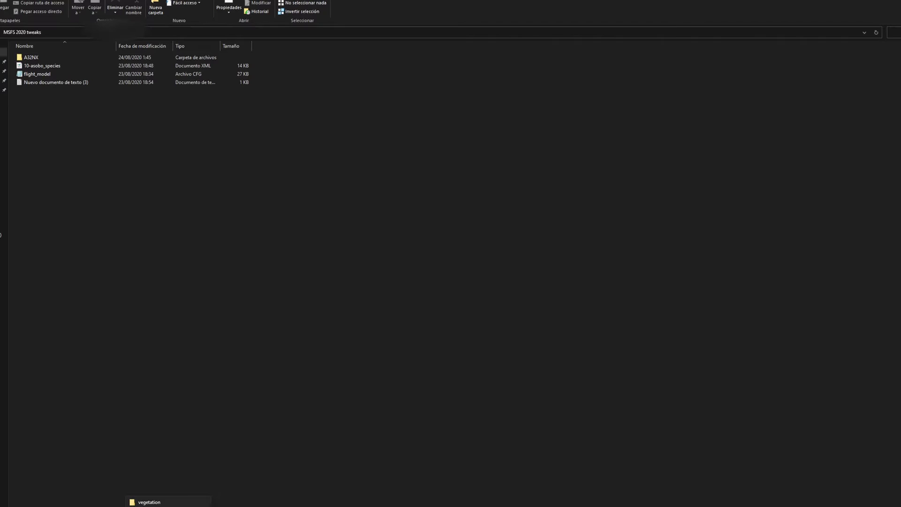
# From the vegetation folder, reopen 10-asobo_species in Bloc de notas.
pyautogui.click(166, 505)
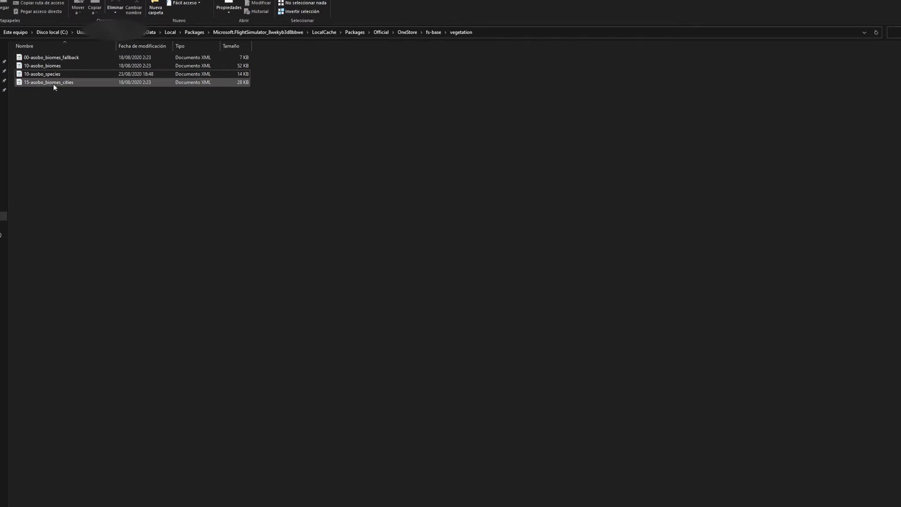
pyautogui.rightClick(43, 75)
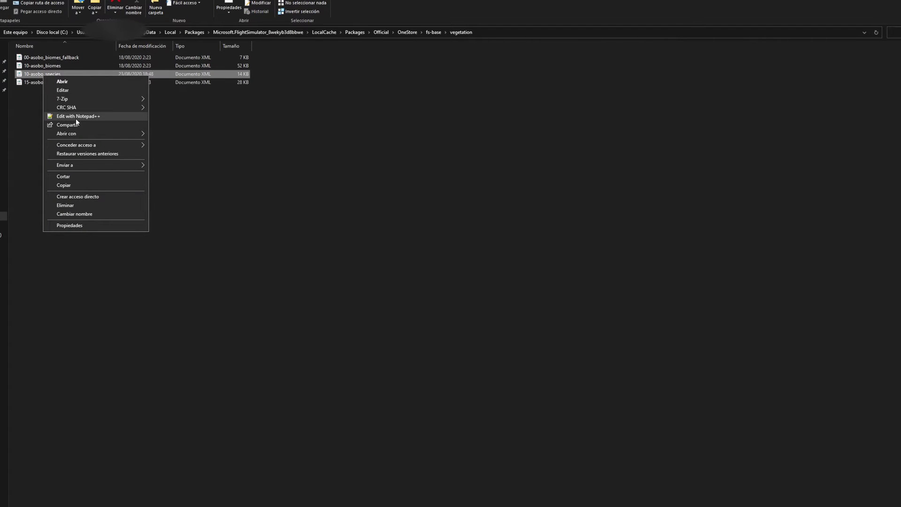
pyautogui.moveTo(80, 168)
pyautogui.moveTo(82, 134)
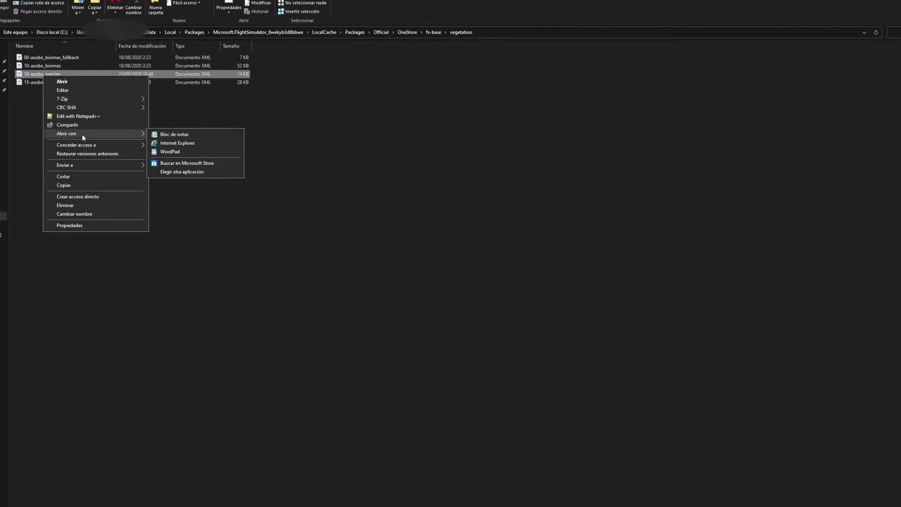
pyautogui.click(162, 137)
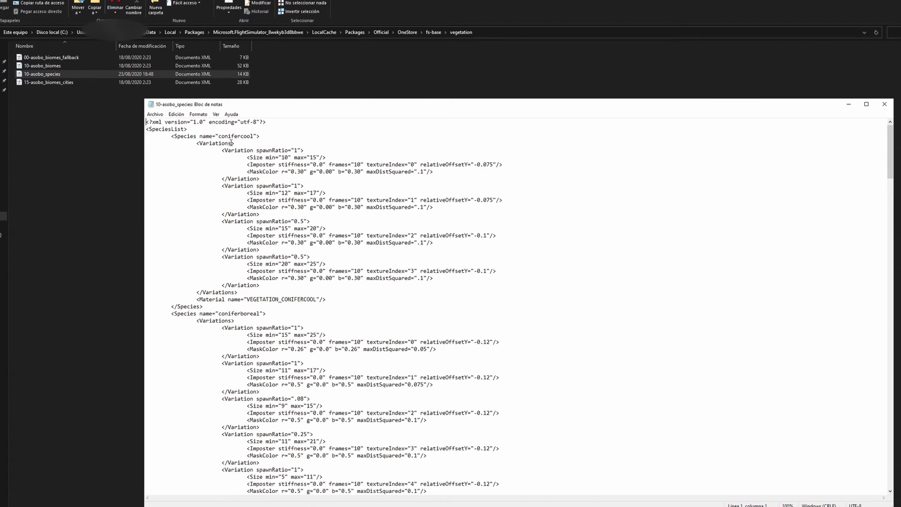
# Scroll through the species blocks from conifercool down to deciduous, datetree and acacia.
pyautogui.scroll(-1, 259, 161)
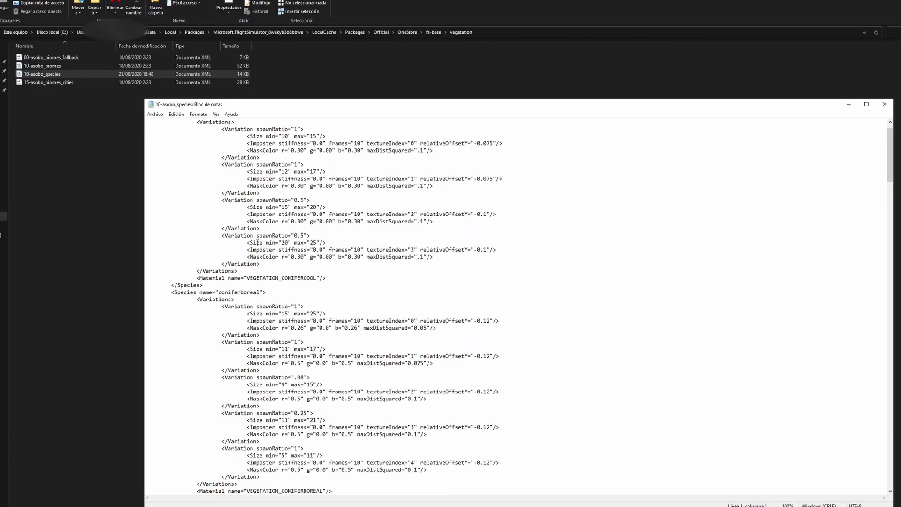
pyautogui.scroll(-5, 271, 239)
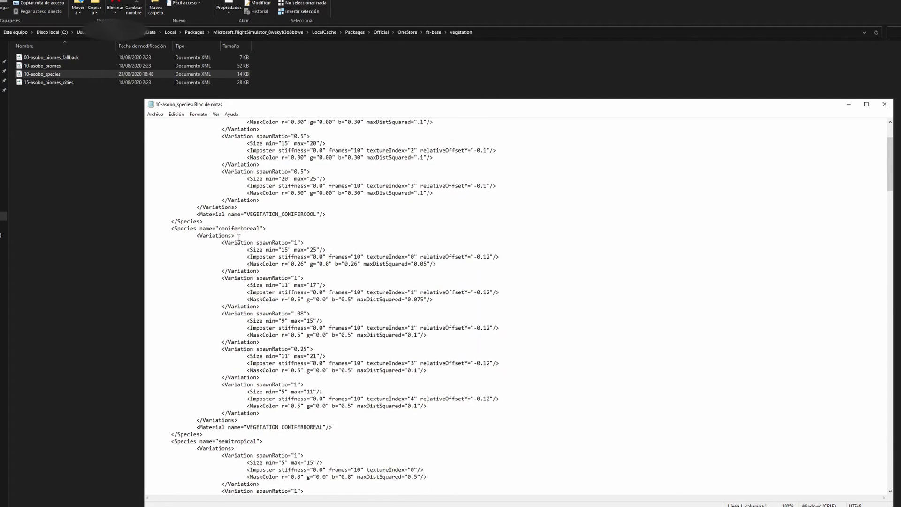
pyautogui.scroll(-9, 288, 258)
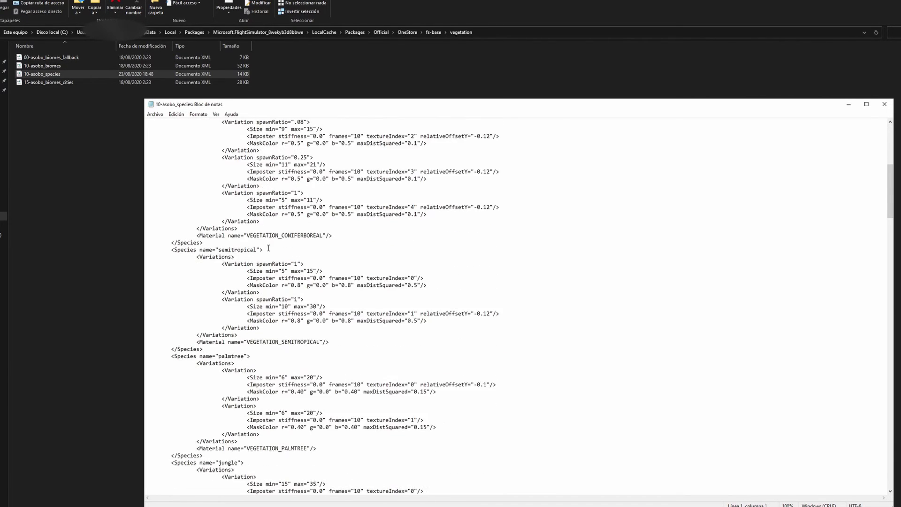
pyautogui.scroll(-15, 266, 248)
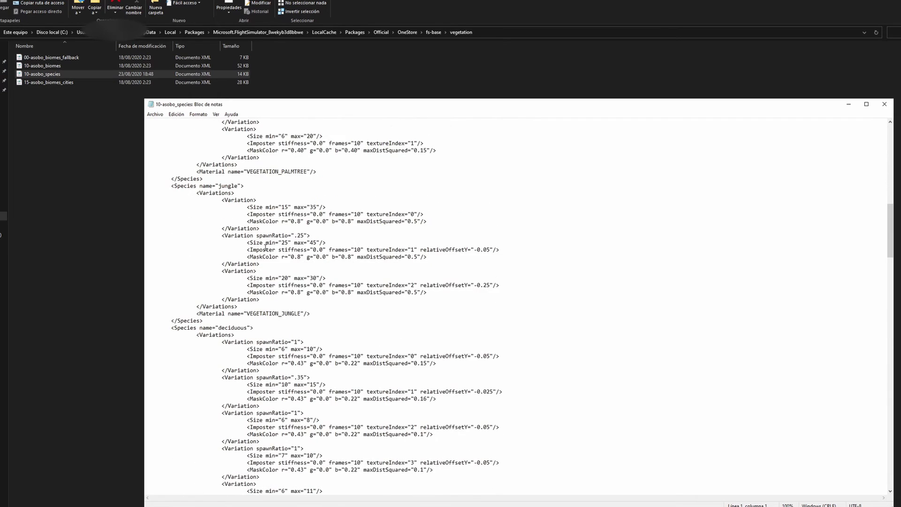
pyautogui.scroll(-7, 265, 247)
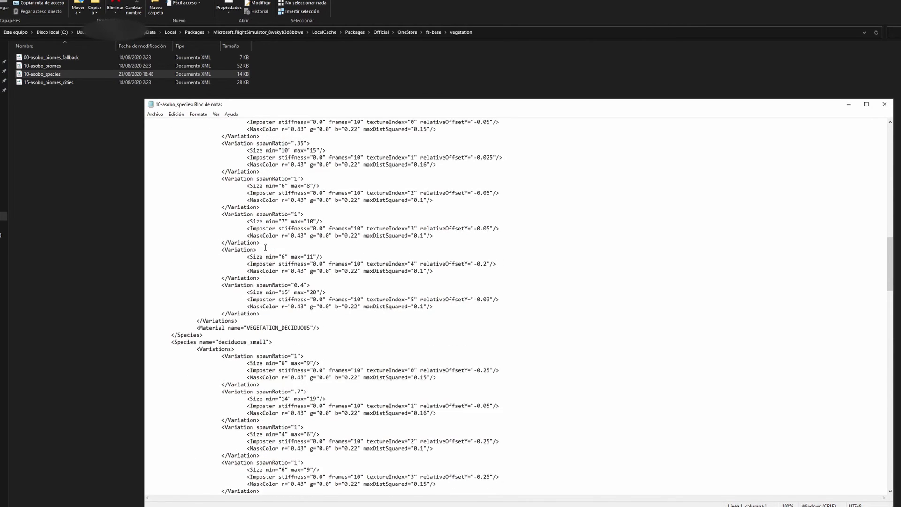
pyautogui.scroll(-14, 265, 247)
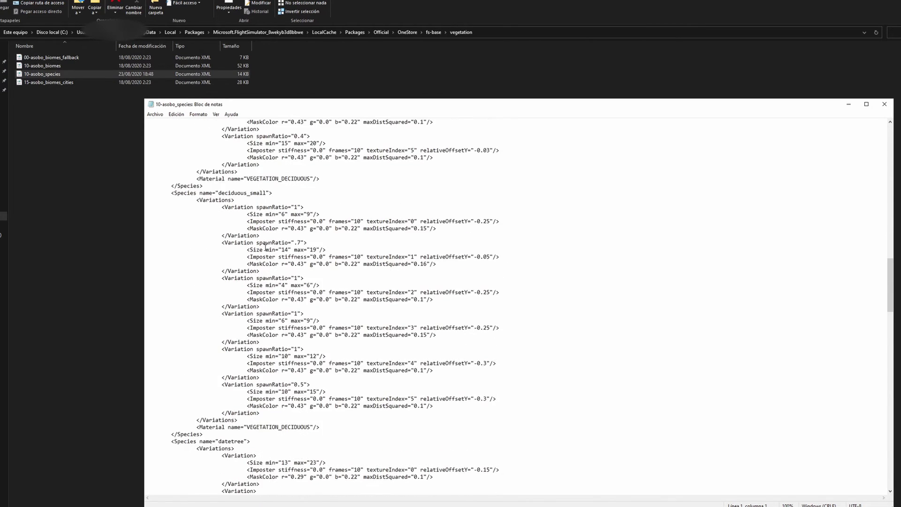
pyautogui.click(157, 117)
pyautogui.click(346, 165)
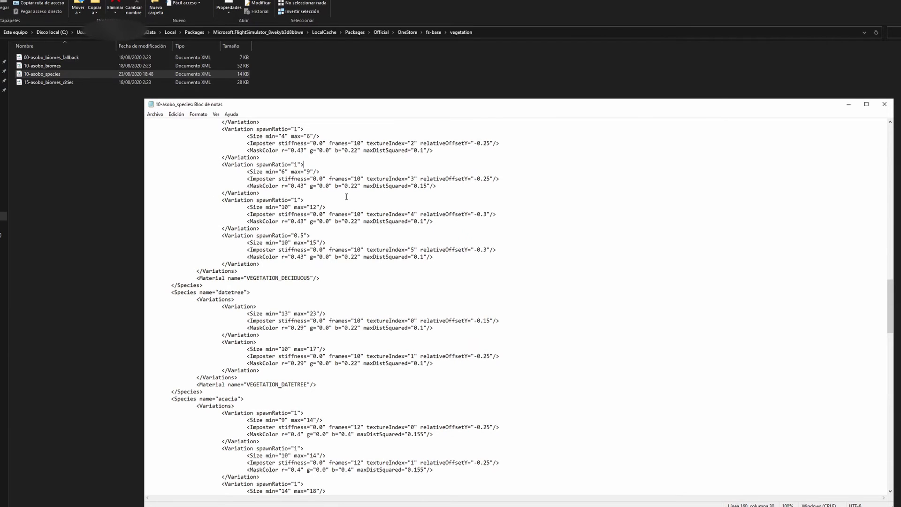
pyautogui.scroll(-20, 347, 197)
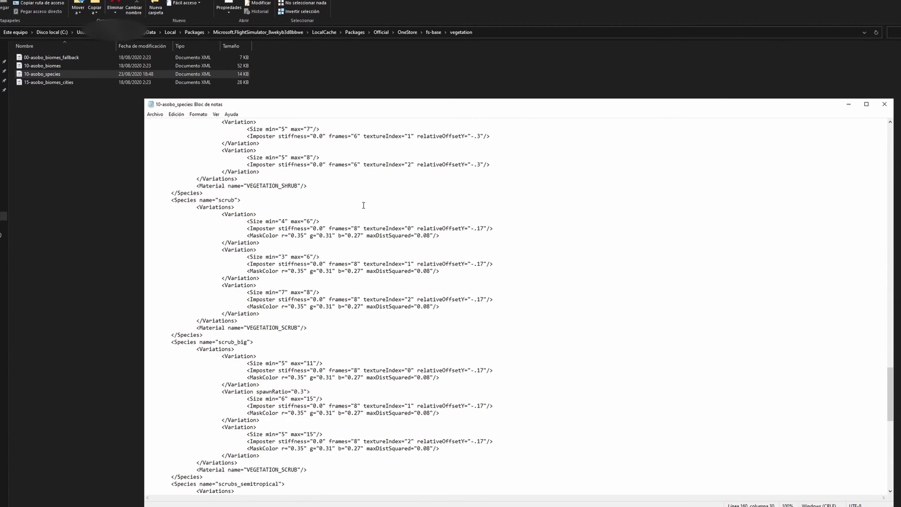
pyautogui.scroll(-8, 363, 205)
pyautogui.scroll(-7, 361, 209)
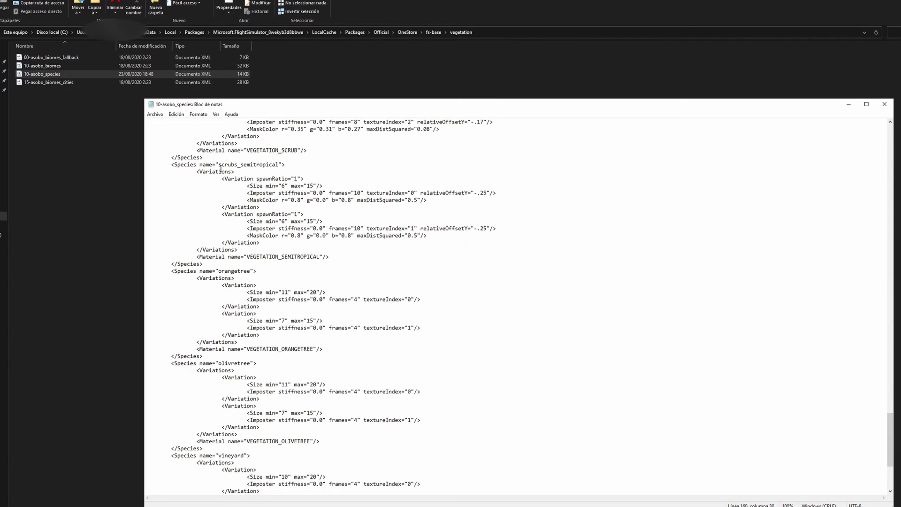
pyautogui.scroll(-1, 309, 188)
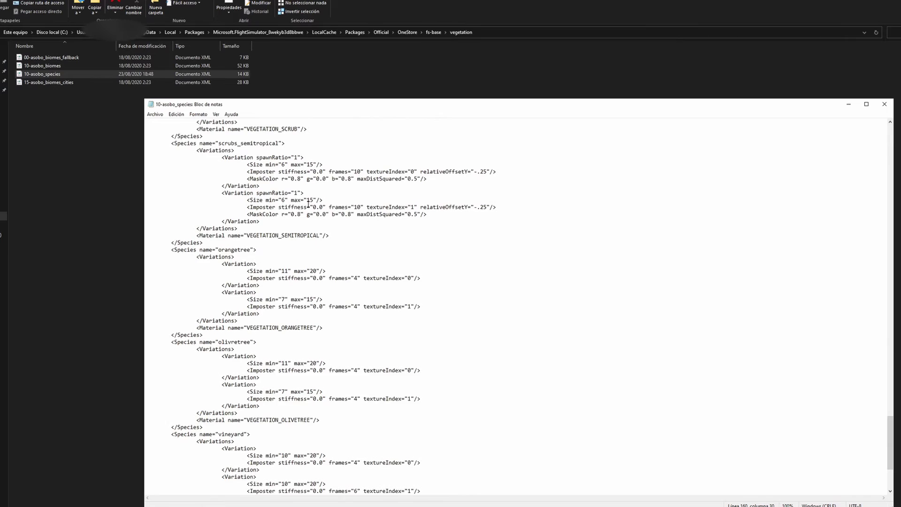
pyautogui.scroll(8, 309, 205)
pyautogui.scroll(20, 388, 211)
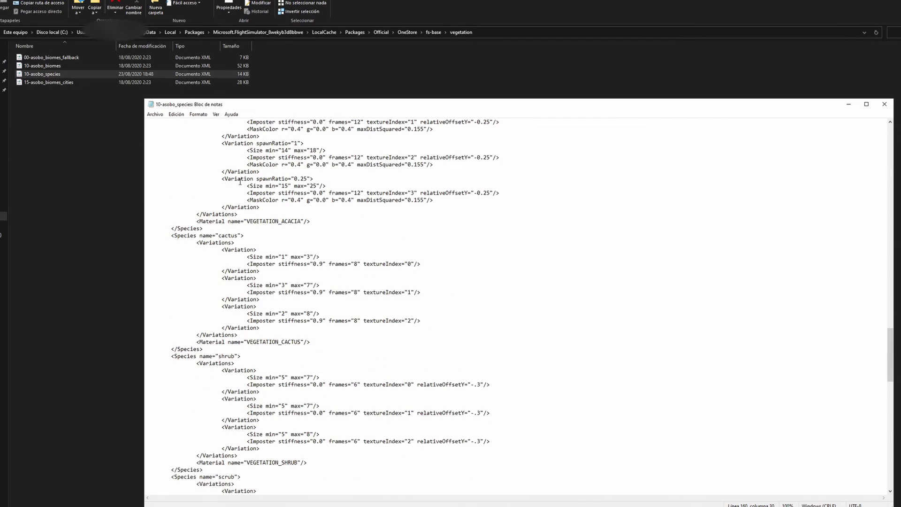
pyautogui.scroll(-20, 447, 235)
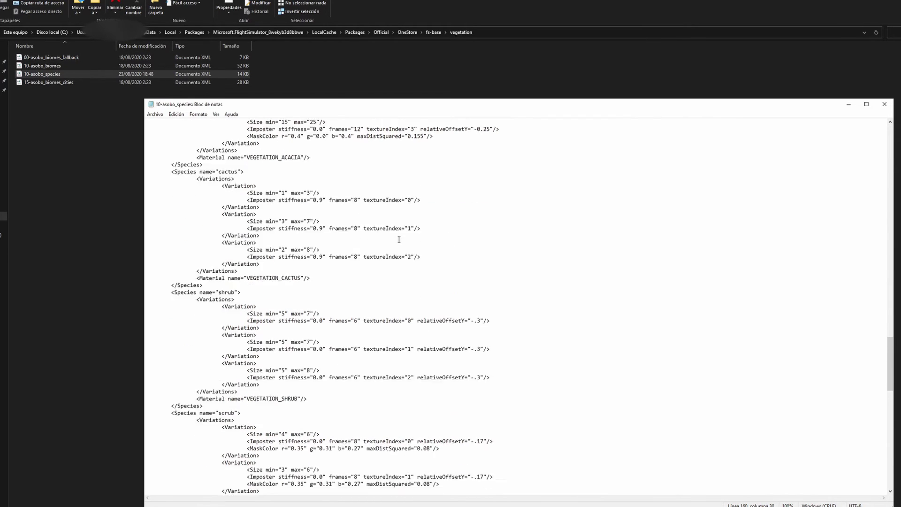
pyautogui.scroll(-13, 407, 234)
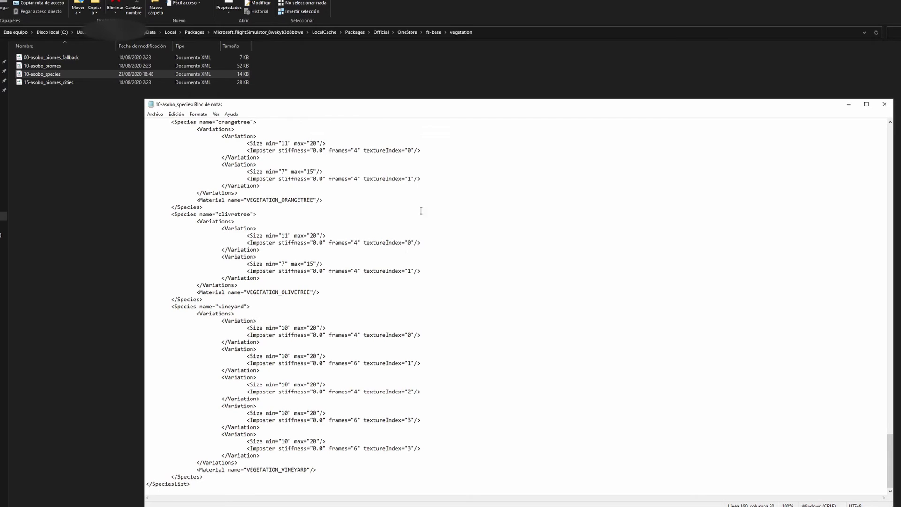
pyautogui.scroll(7, 520, 256)
pyautogui.scroll(17, 520, 258)
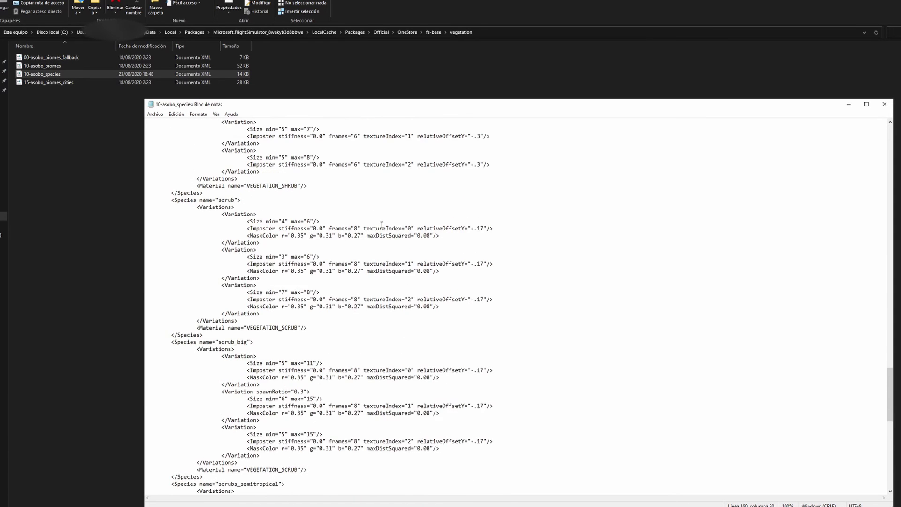
pyautogui.scroll(7, 440, 211)
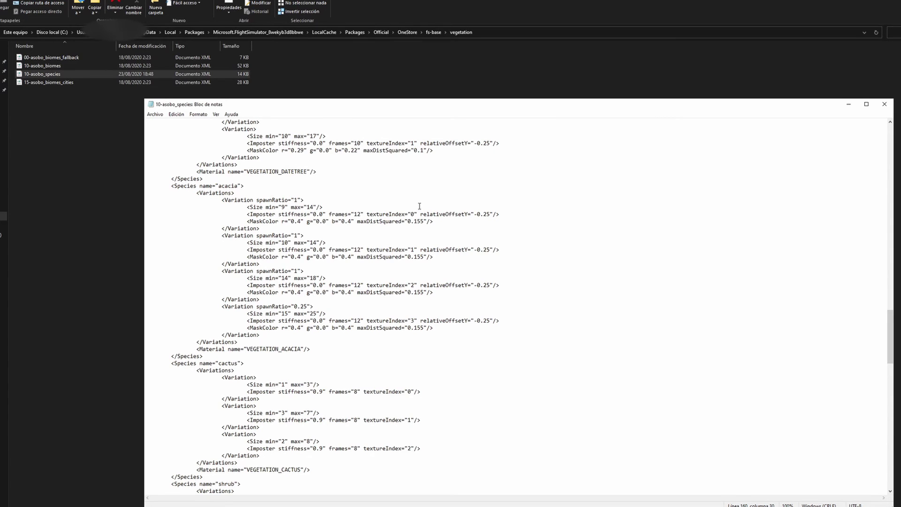
pyautogui.scroll(20, 419, 207)
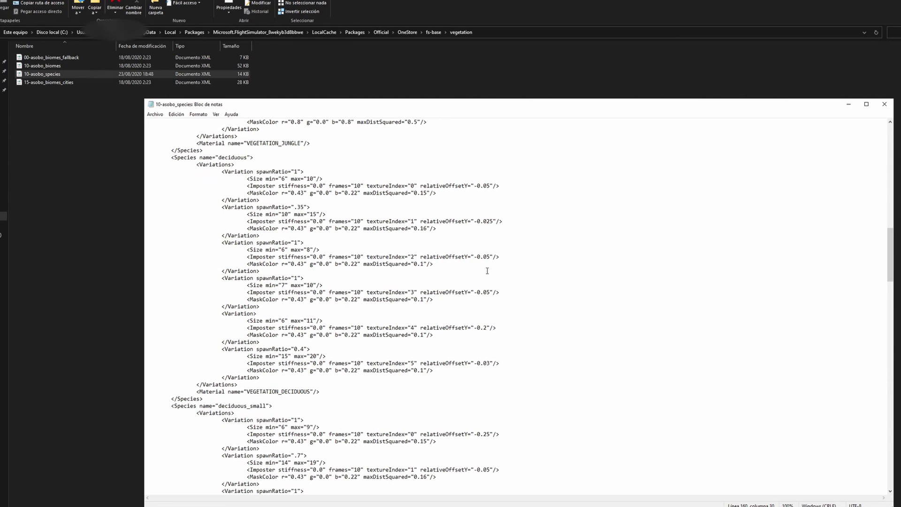